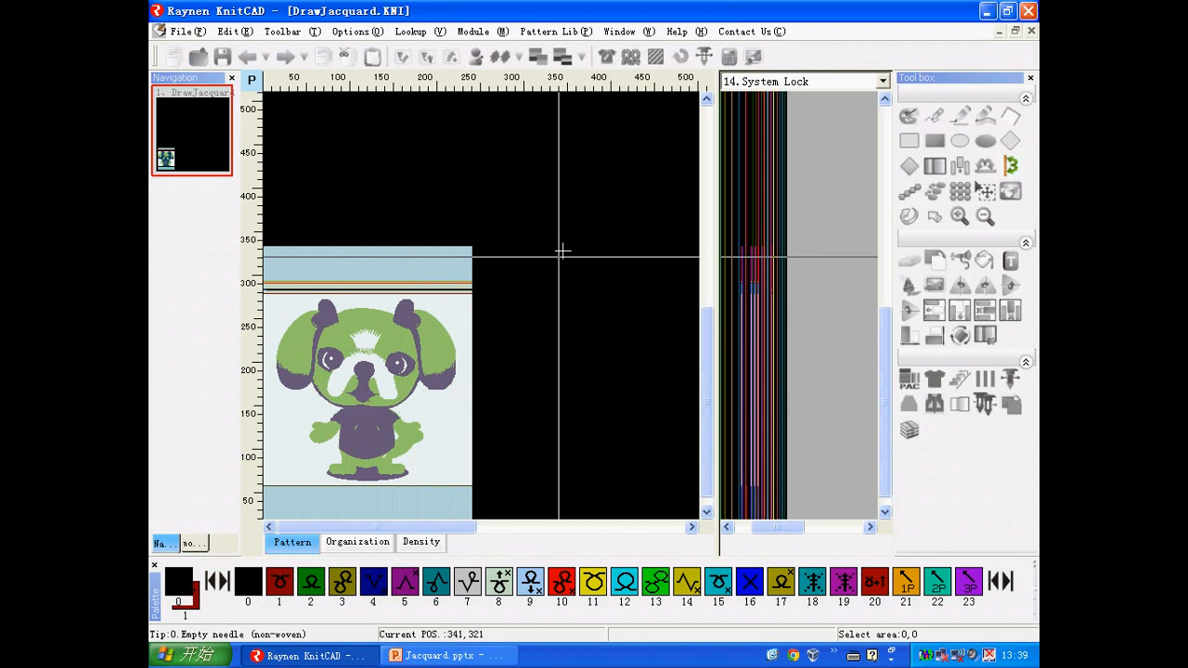
In the compilation options' intarsia yarn settings, assign main yarn 2 to jacquard colour 234, 4 to 236 and 6 to 235.
left_click(656, 59)
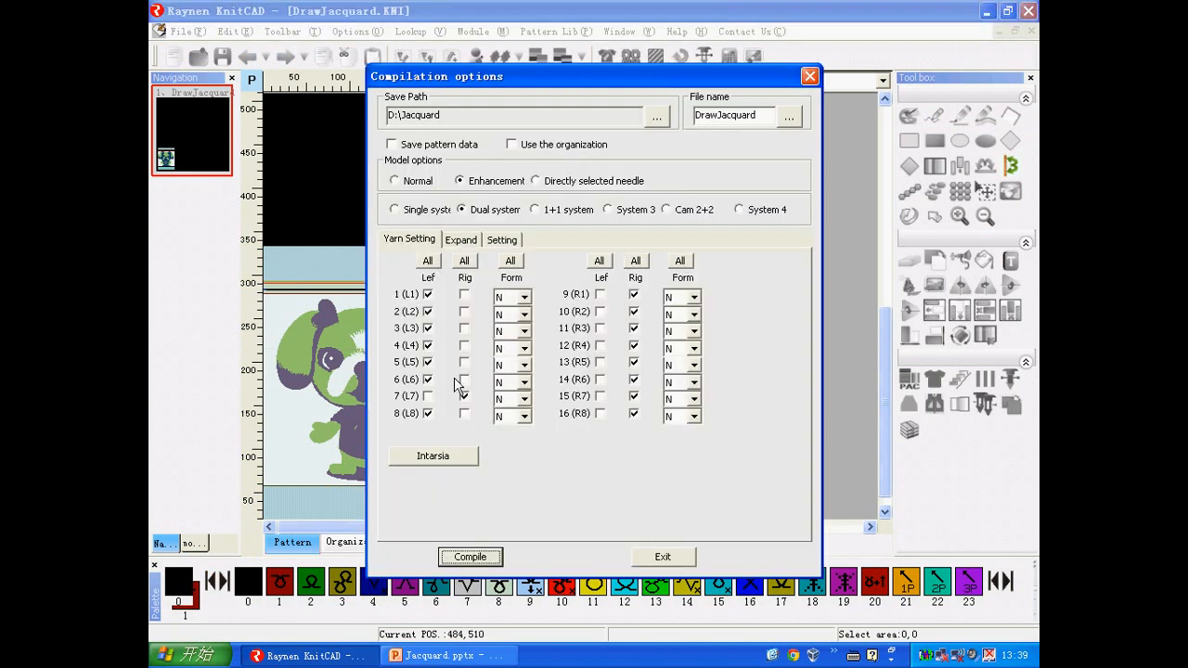
left_click(429, 458)
left_click(517, 351)
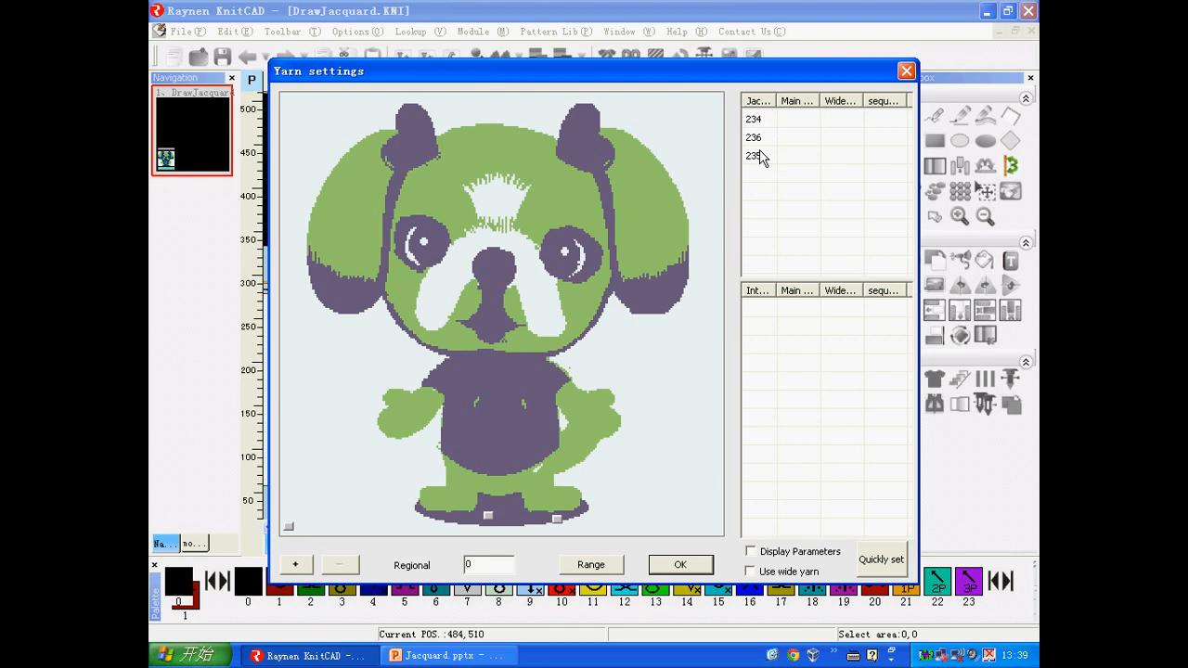
left_click(804, 123)
left_click(828, 144)
left_click(828, 181)
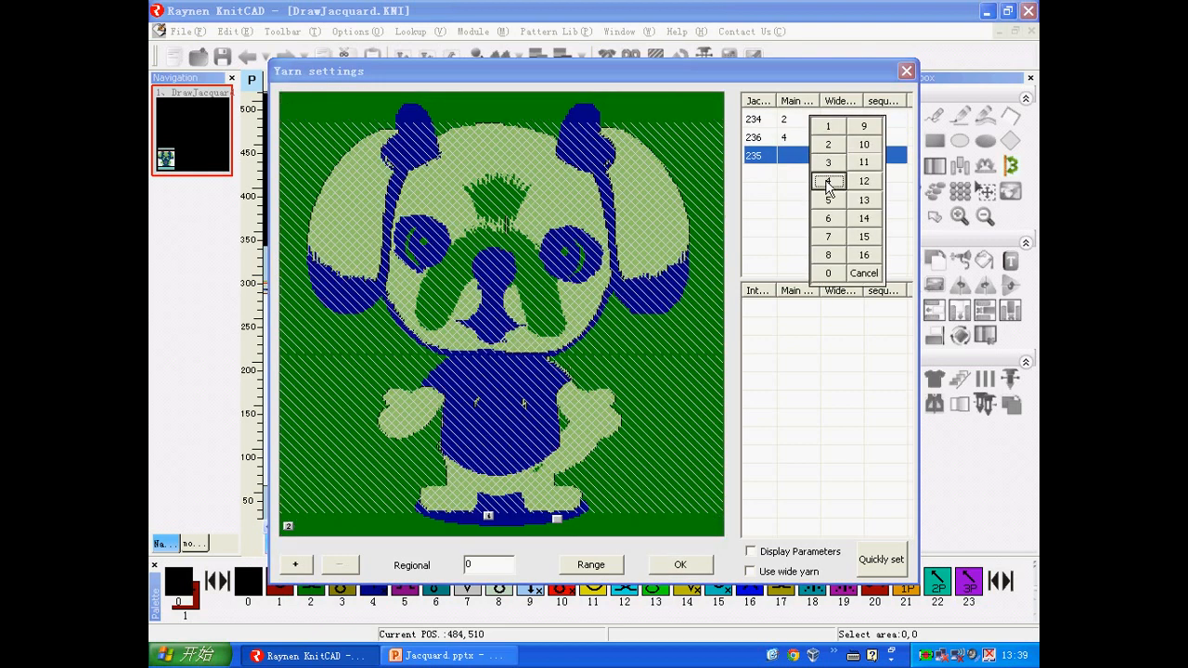
left_click(828, 218)
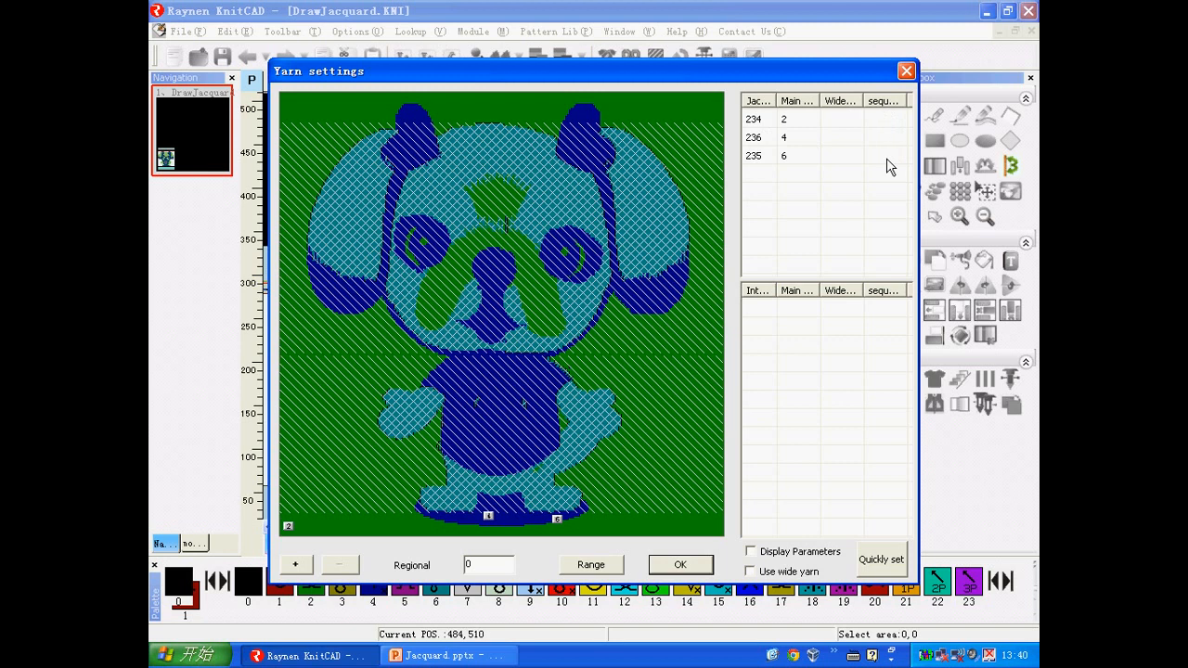
Set the yarn sequence to 3 for colour 234, 2 for 236 and 1 for 235, and accept the yarn settings.
left_click(883, 121)
left_click(883, 119)
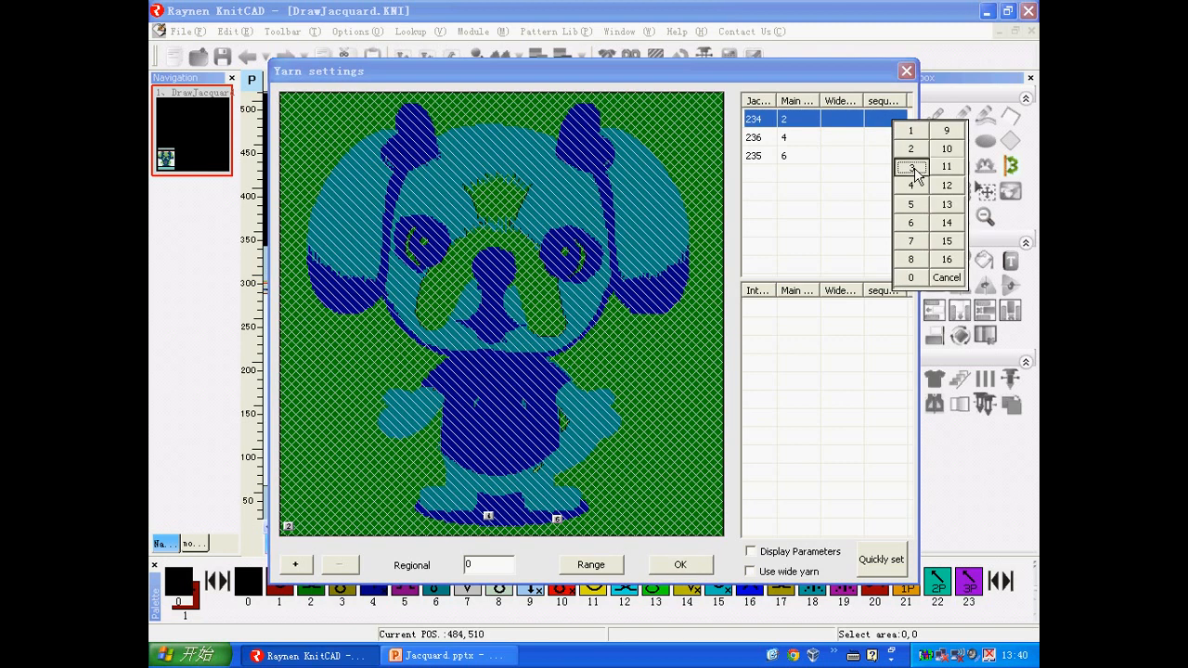
left_click(910, 167)
left_click(912, 148)
left_click(910, 130)
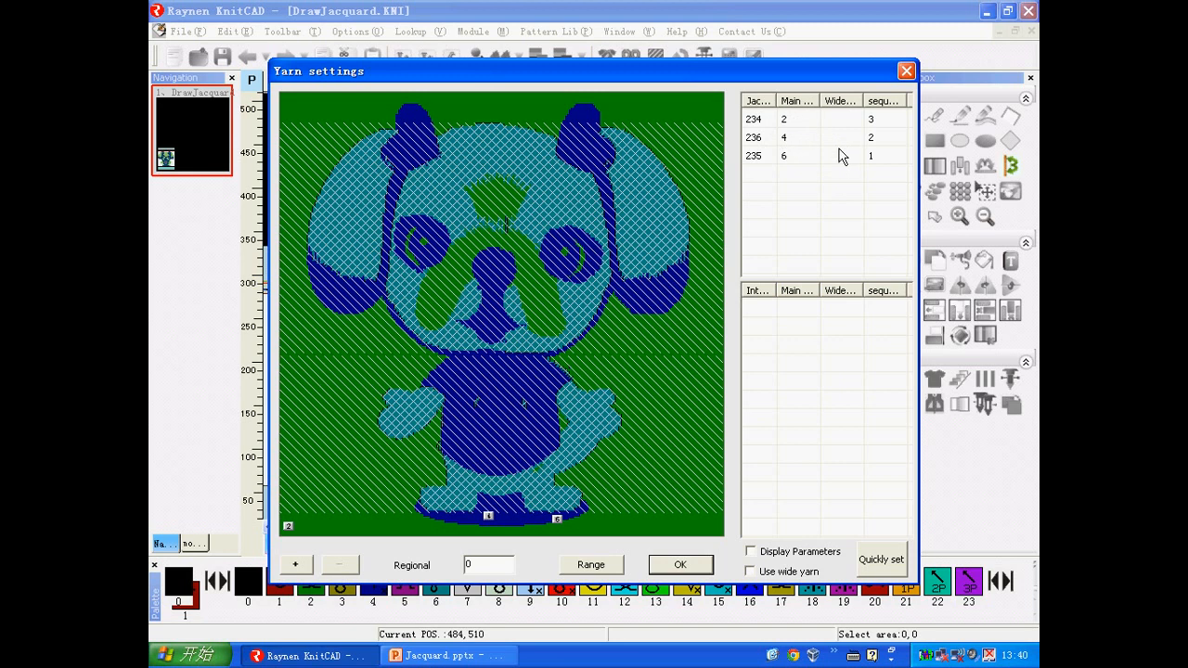
left_click(689, 571)
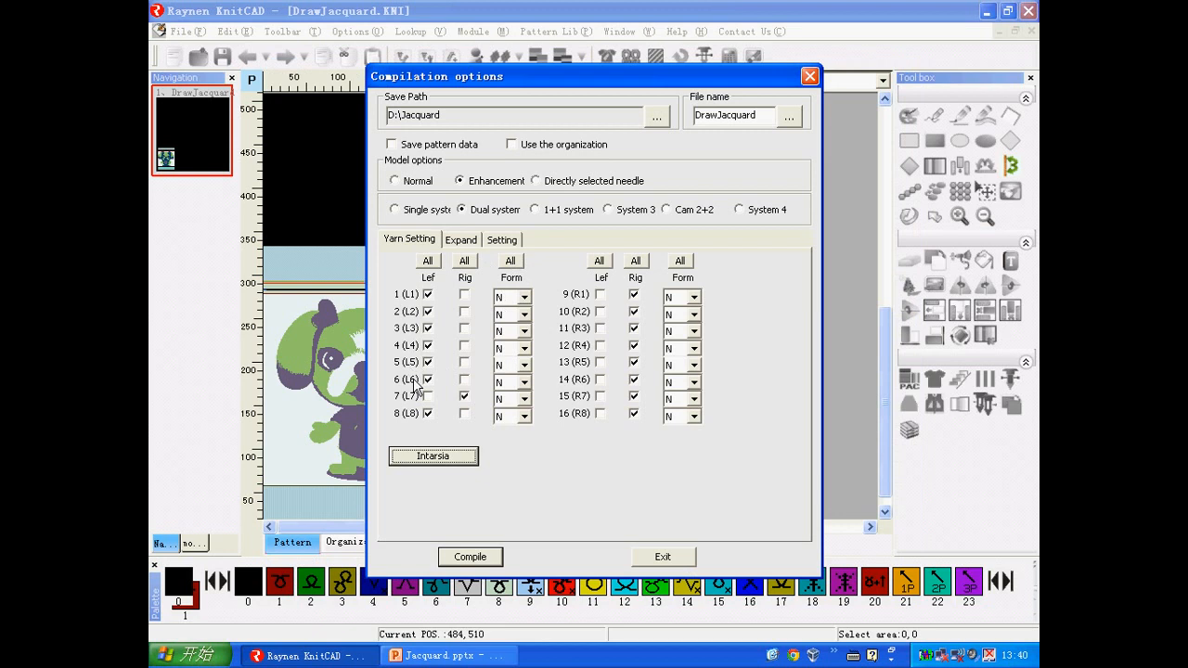
Try the right-side position for yarn 6 (L6), restore it to the left, and leave the compilation options.
left_click(464, 380)
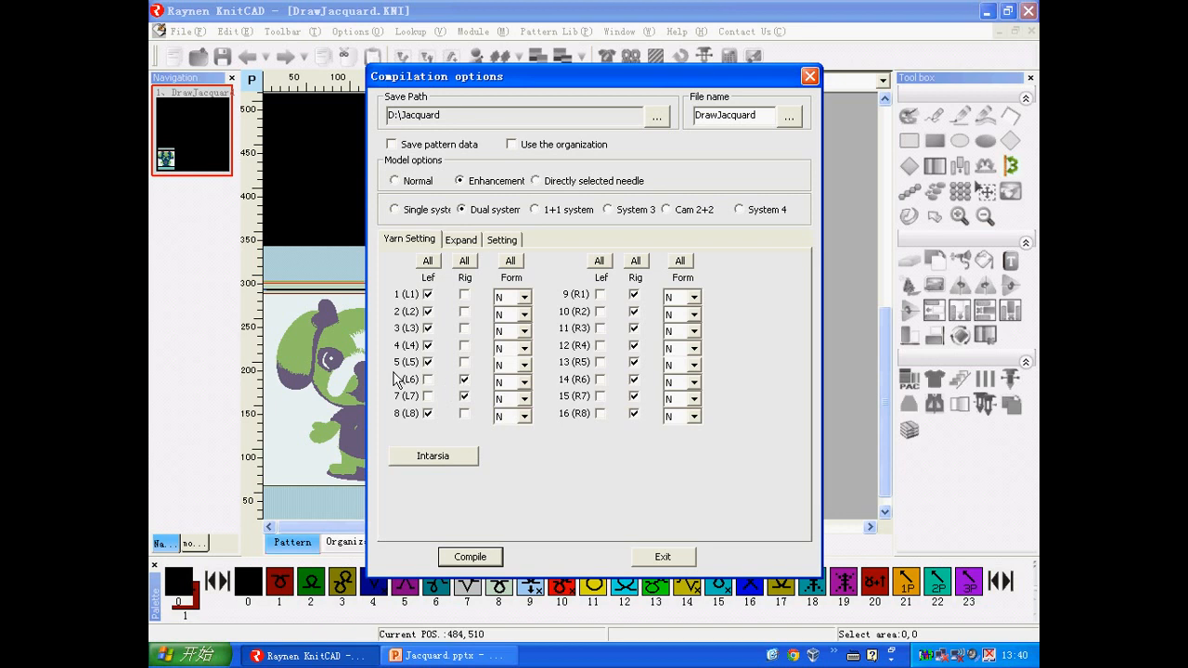
left_click(427, 381)
left_click(461, 244)
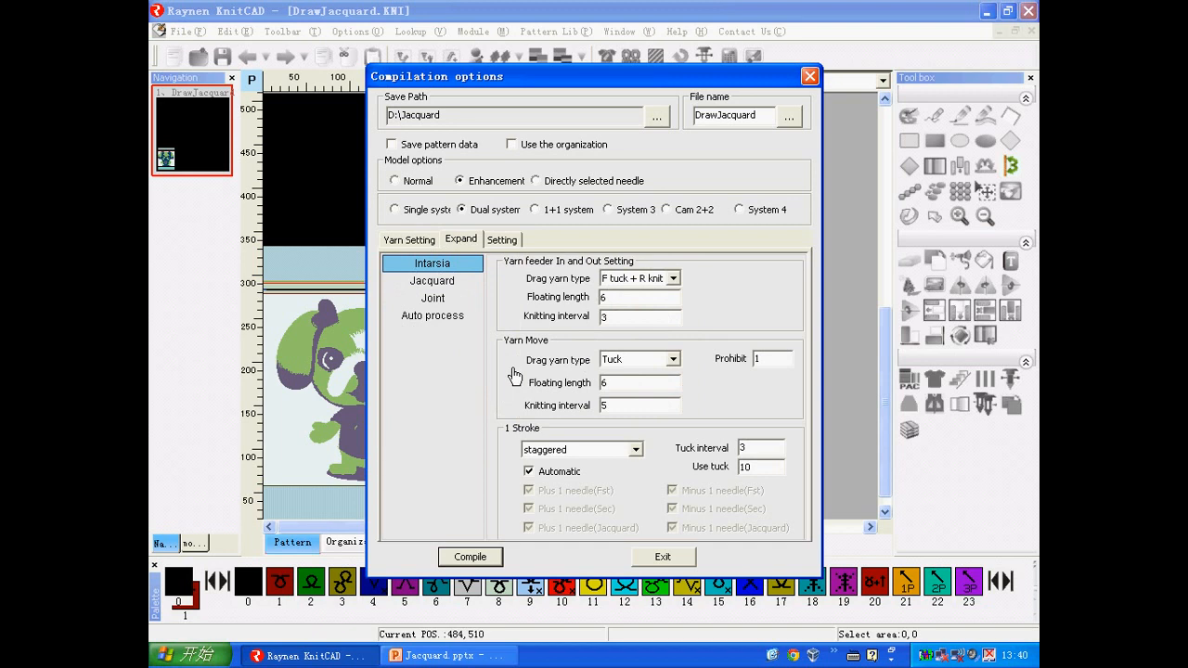
left_click(810, 78)
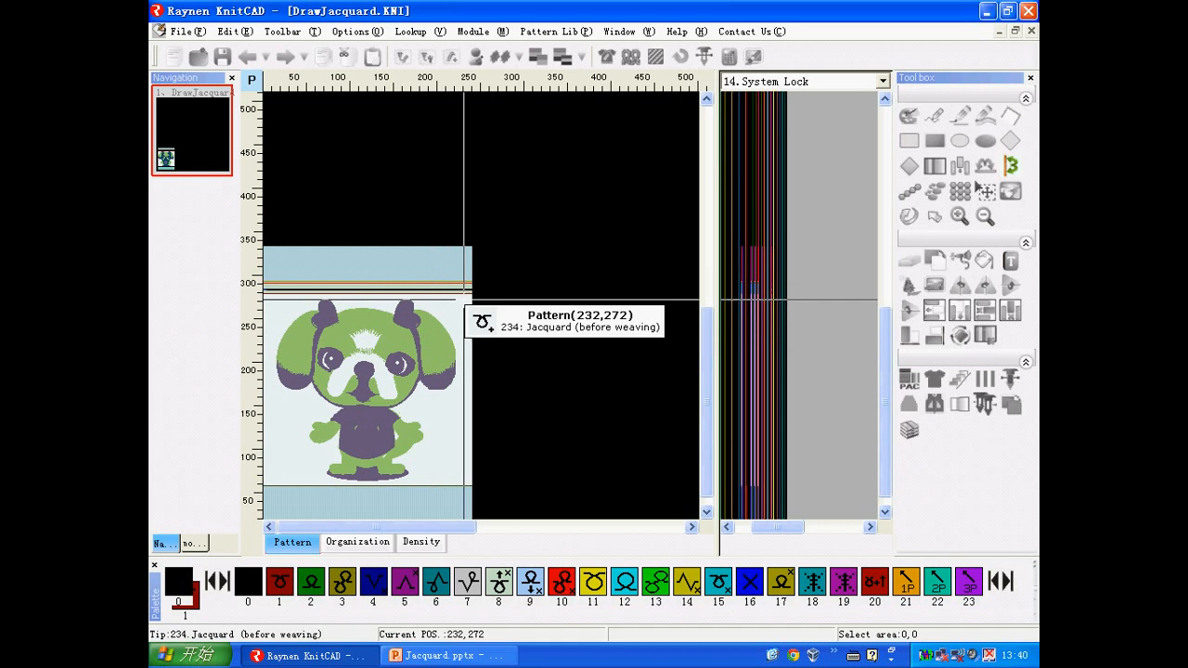
Set the System Lock value of pattern row 278 to the 3 color JQD option 133:Mesh 1x1x2.
scroll(464, 304, "up", 4)
scroll(501, 275, "up", 2)
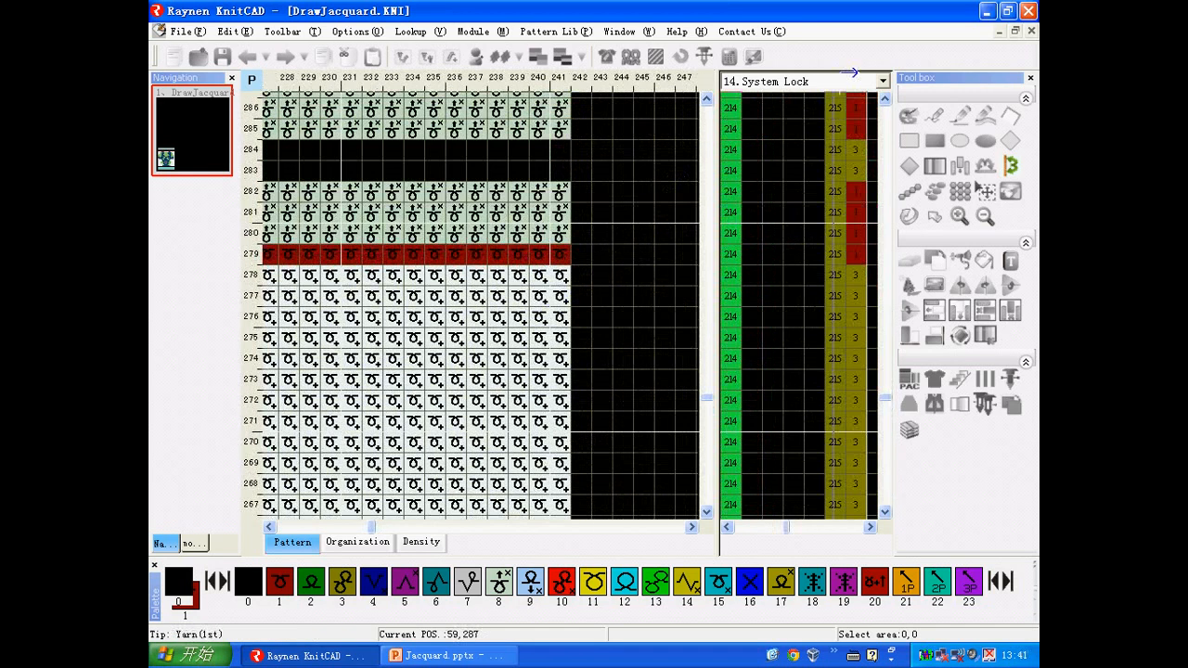
left_click(769, 83)
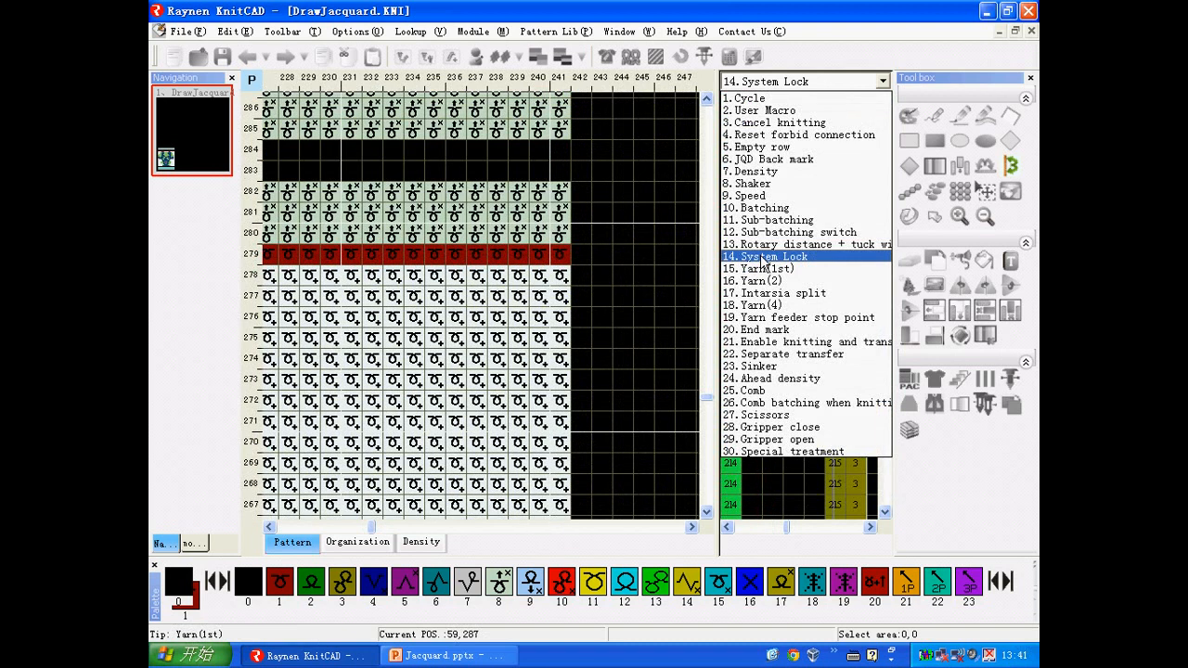
left_click(764, 258)
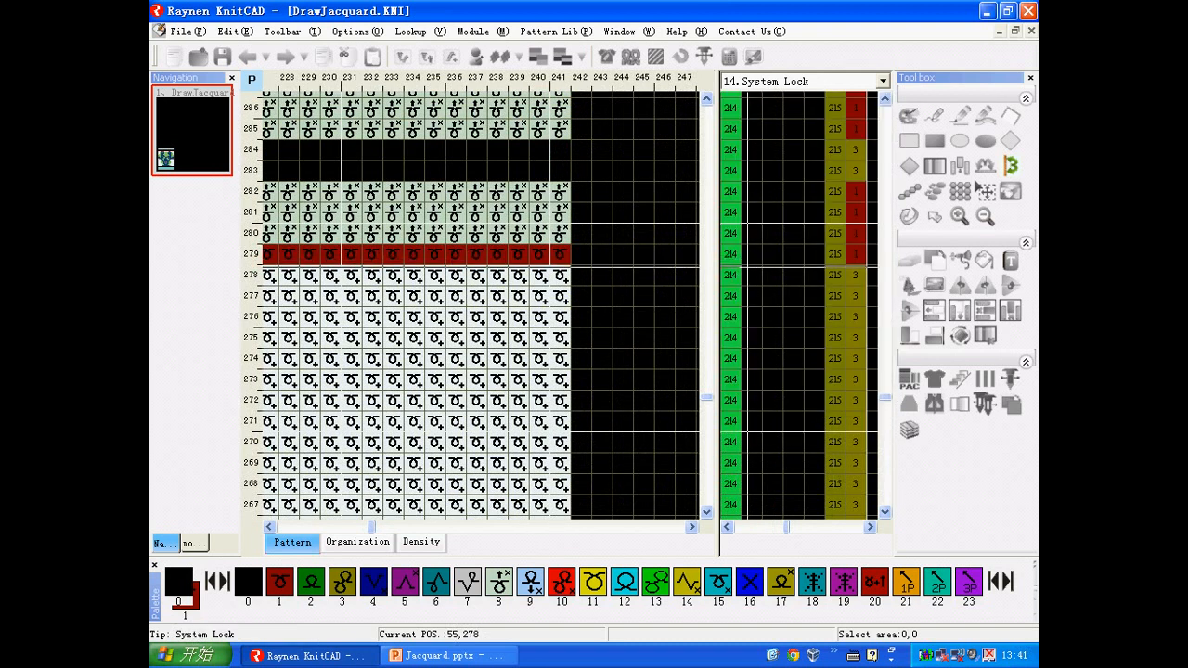
right_click(748, 267)
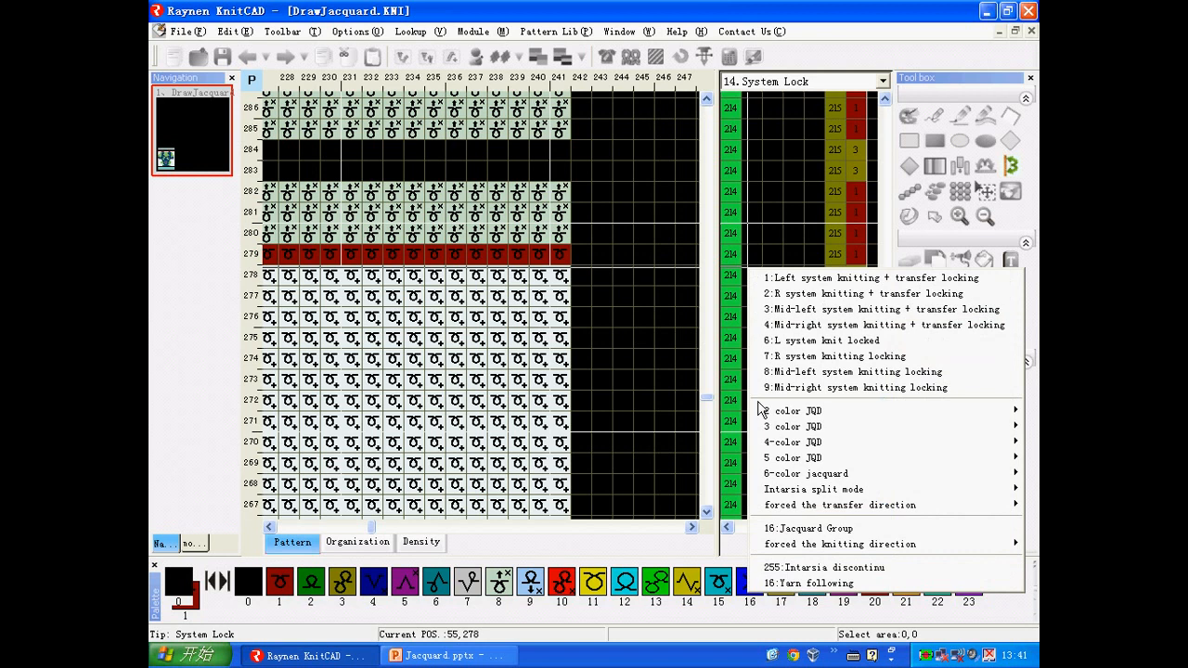
mouse_move(768, 426)
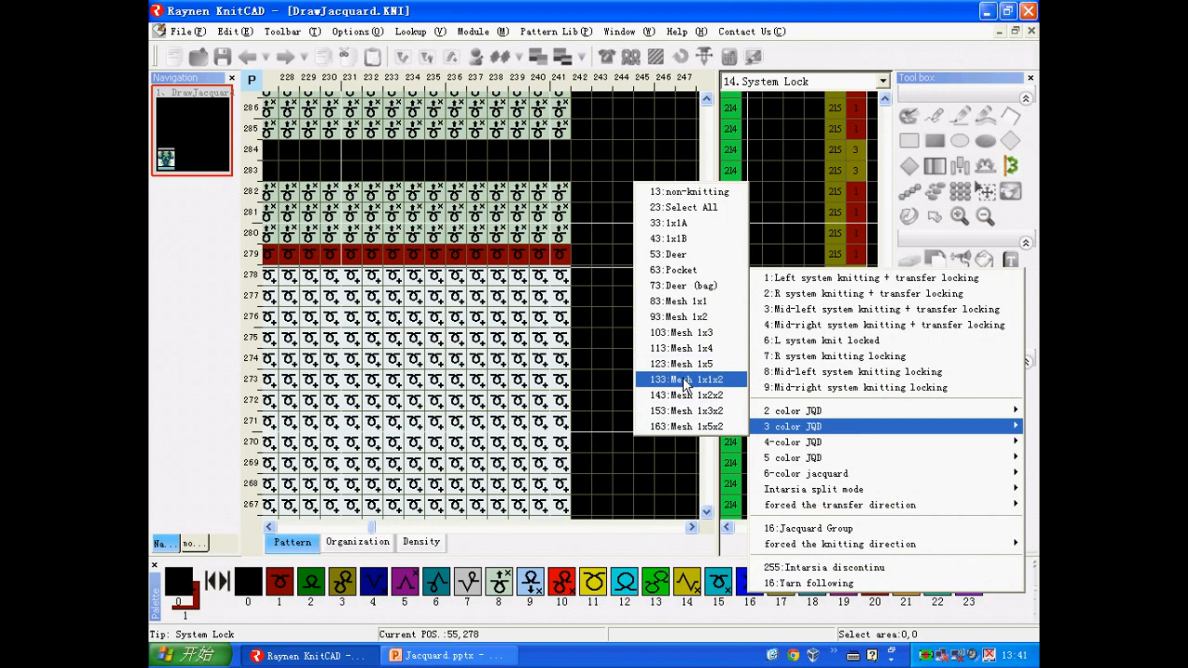
left_click(684, 380)
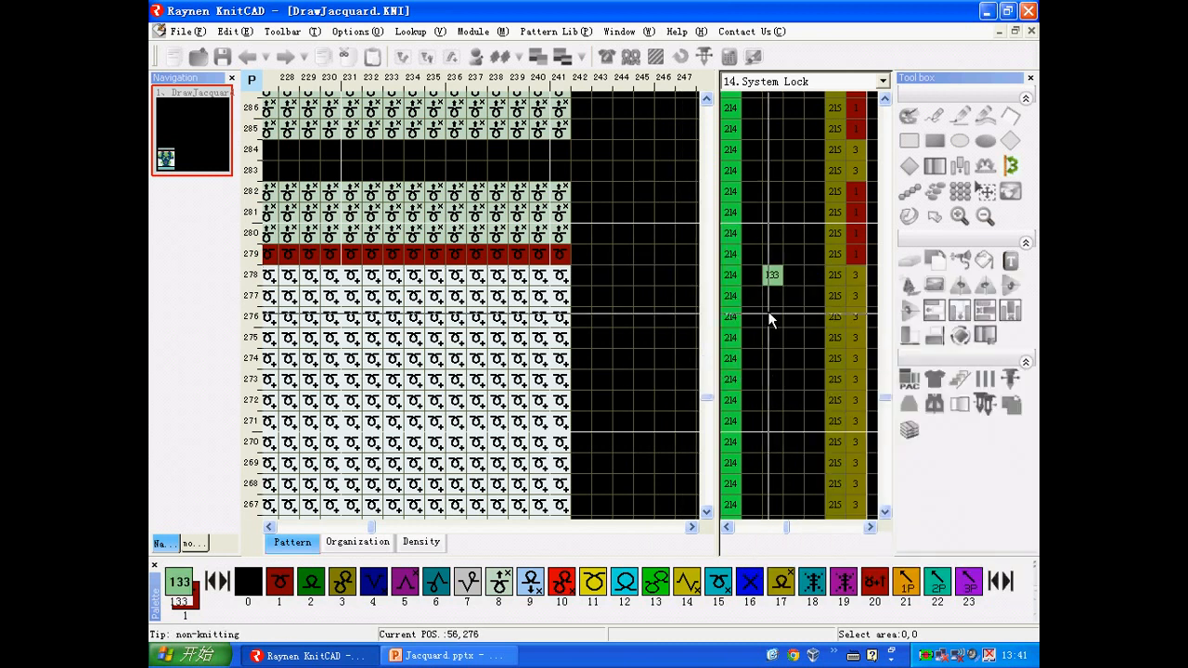
Fill the System Lock column with value 133 from row 278 down to row 59 using a filled rectangle.
left_click(936, 141)
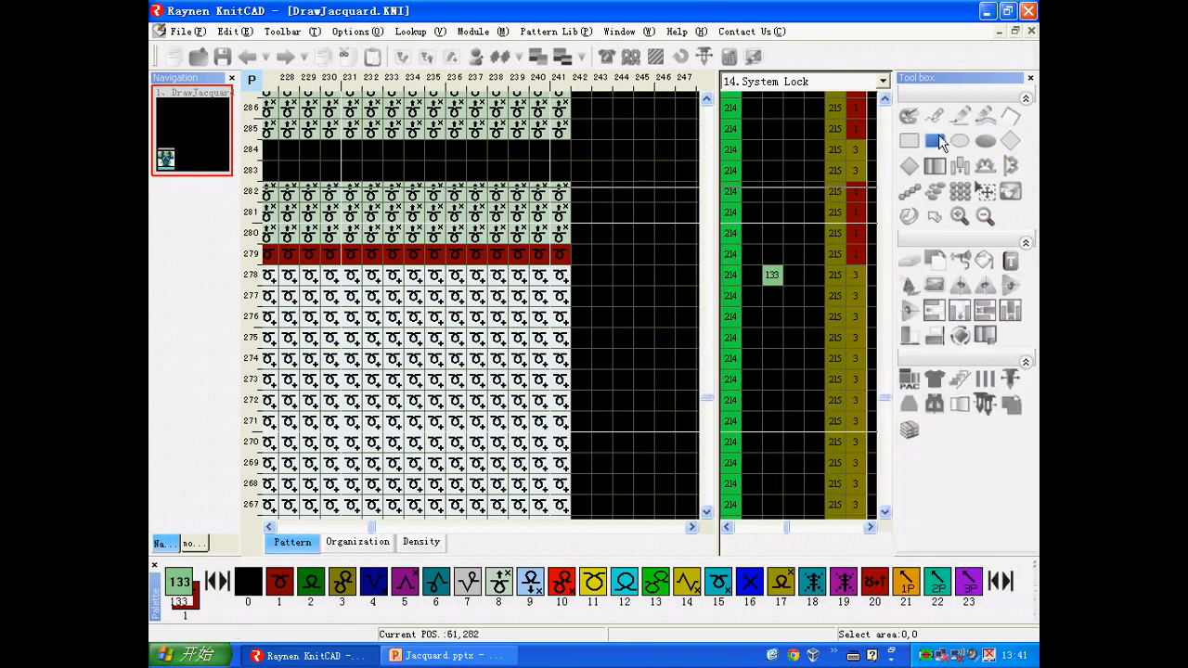
left_click(771, 275)
scroll(393, 152, "down", 3)
scroll(393, 152, "down", 3)
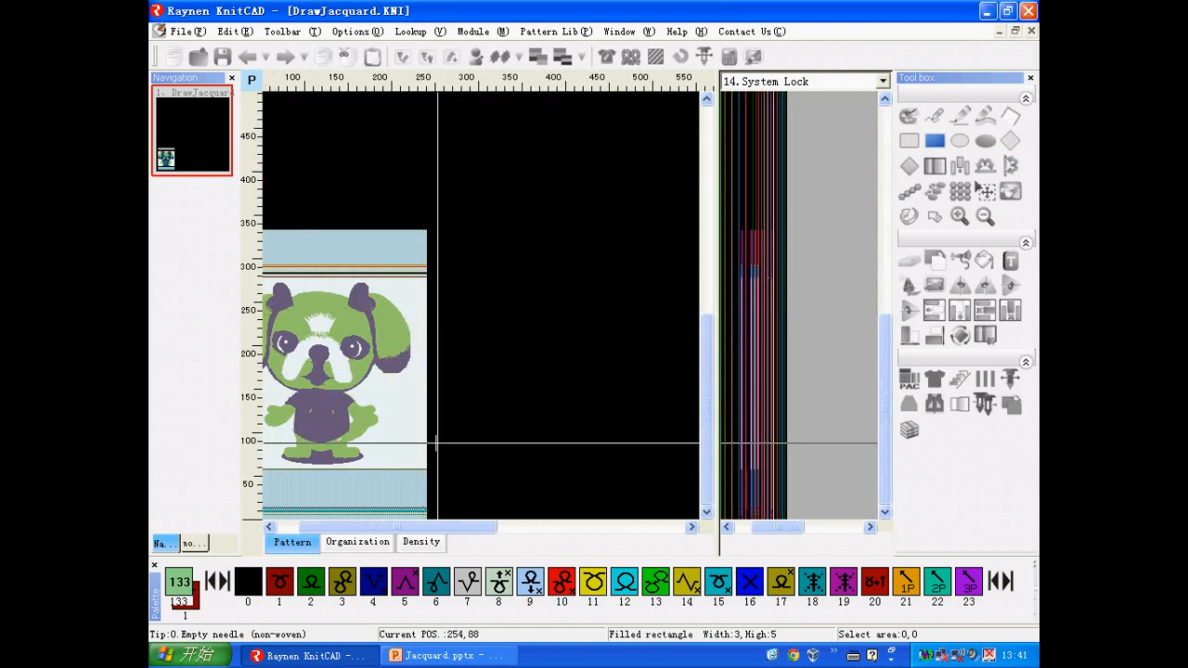
scroll(378, 498, "up", 4)
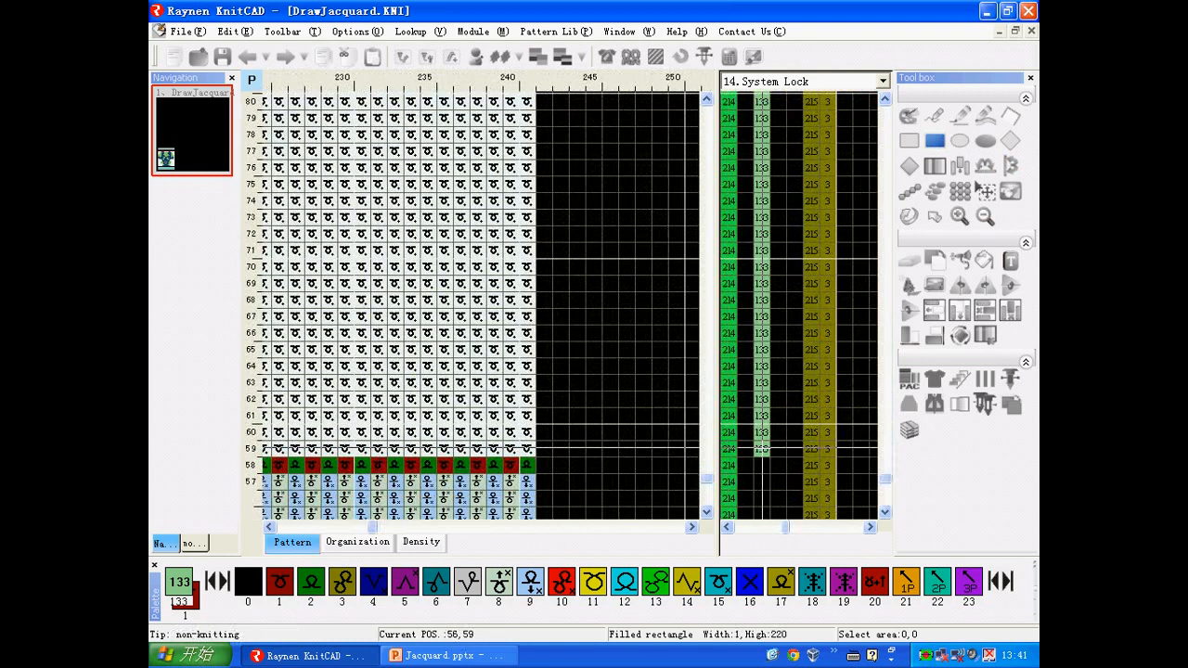
left_click(761, 449)
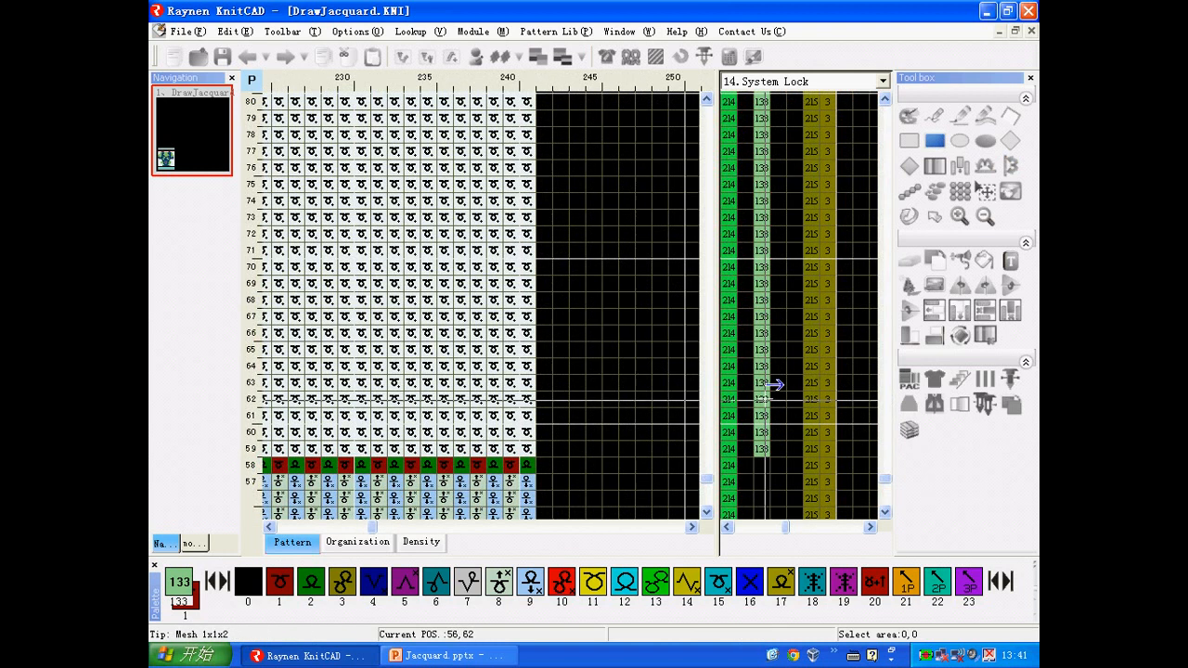
Check the filled System Lock column and review the available 3 color JQD back-structure options without choosing one.
scroll(518, 383, "down", 4)
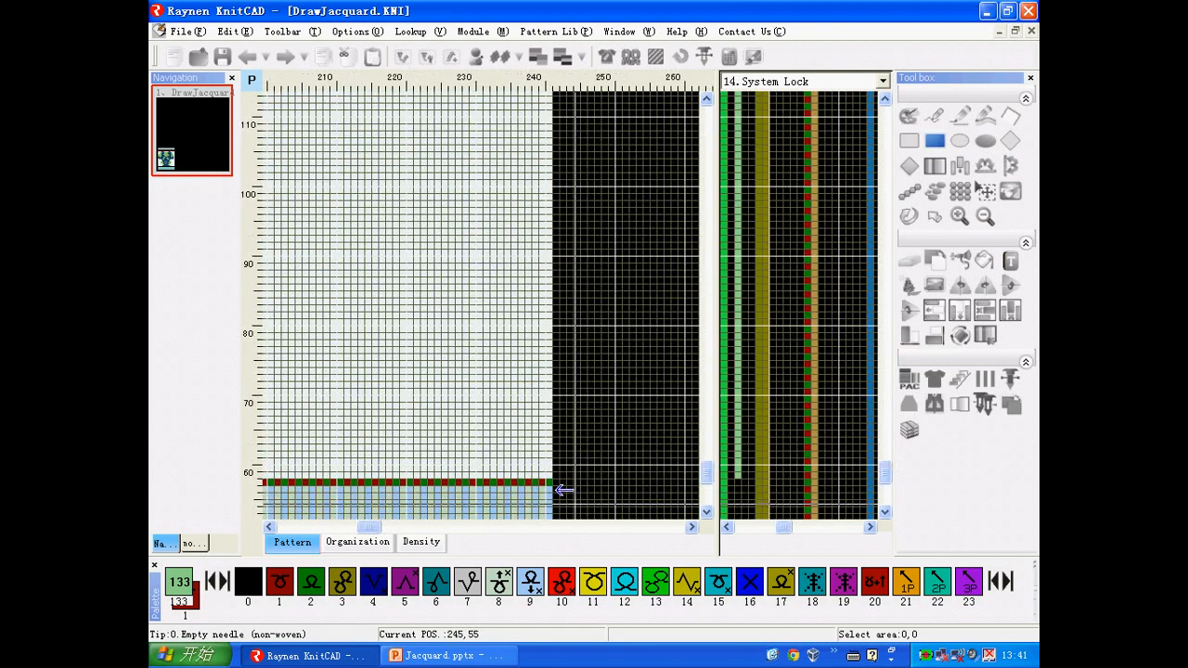
scroll(452, 332, "up", 4)
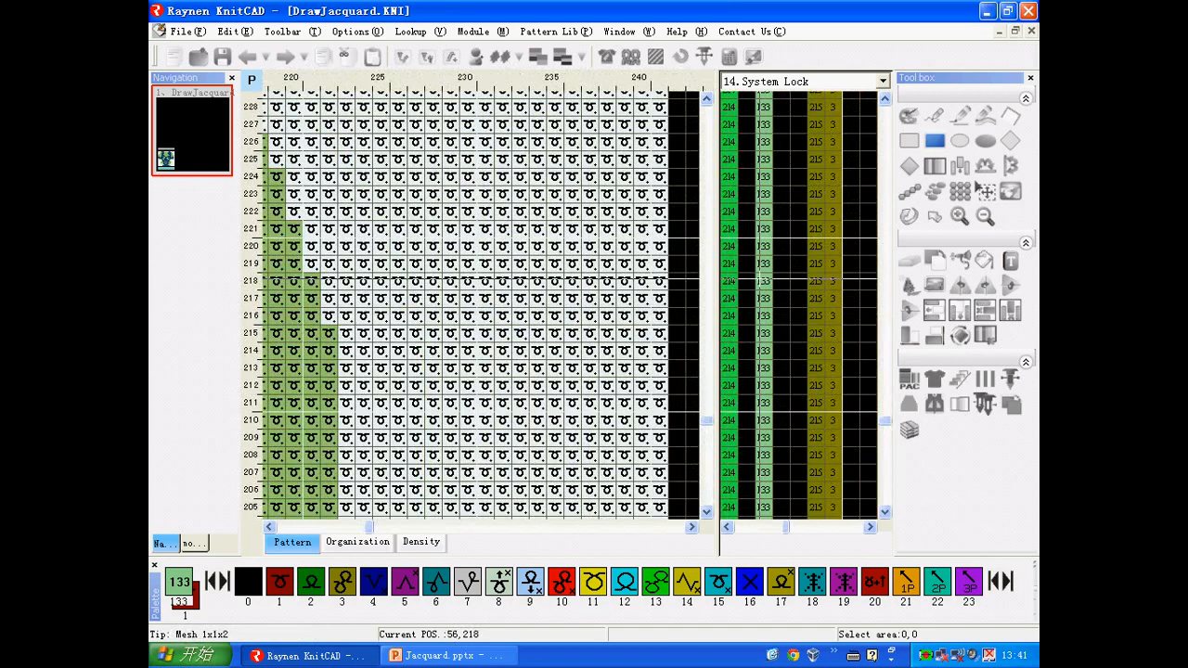
right_click(761, 280)
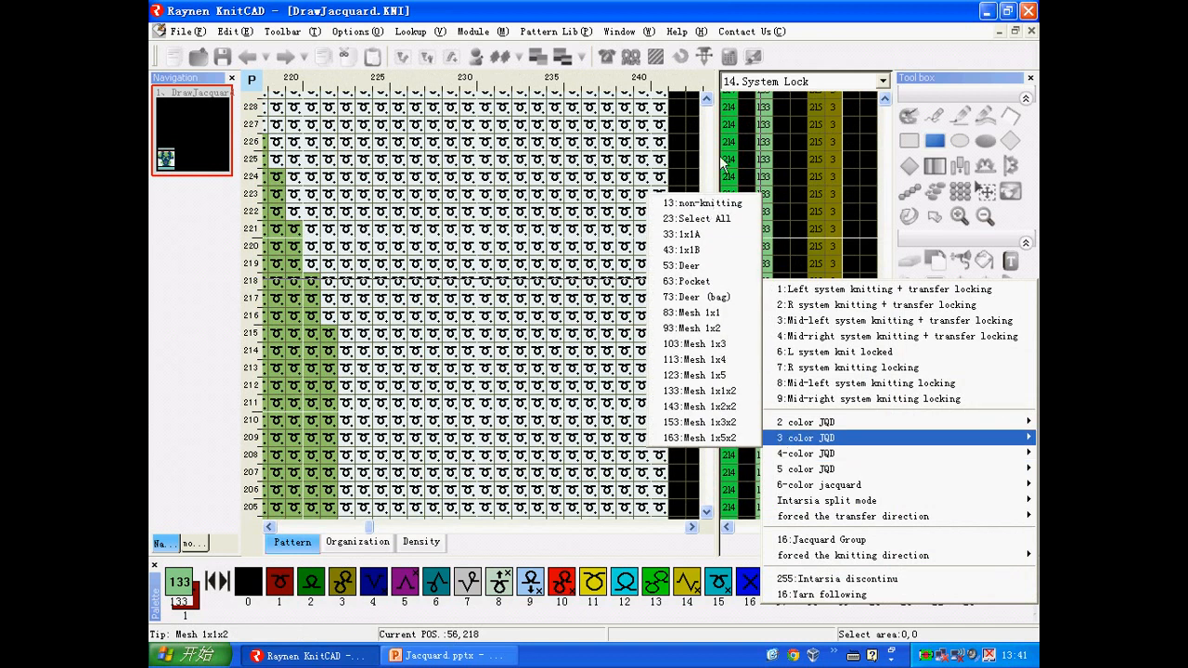
left_click(832, 37)
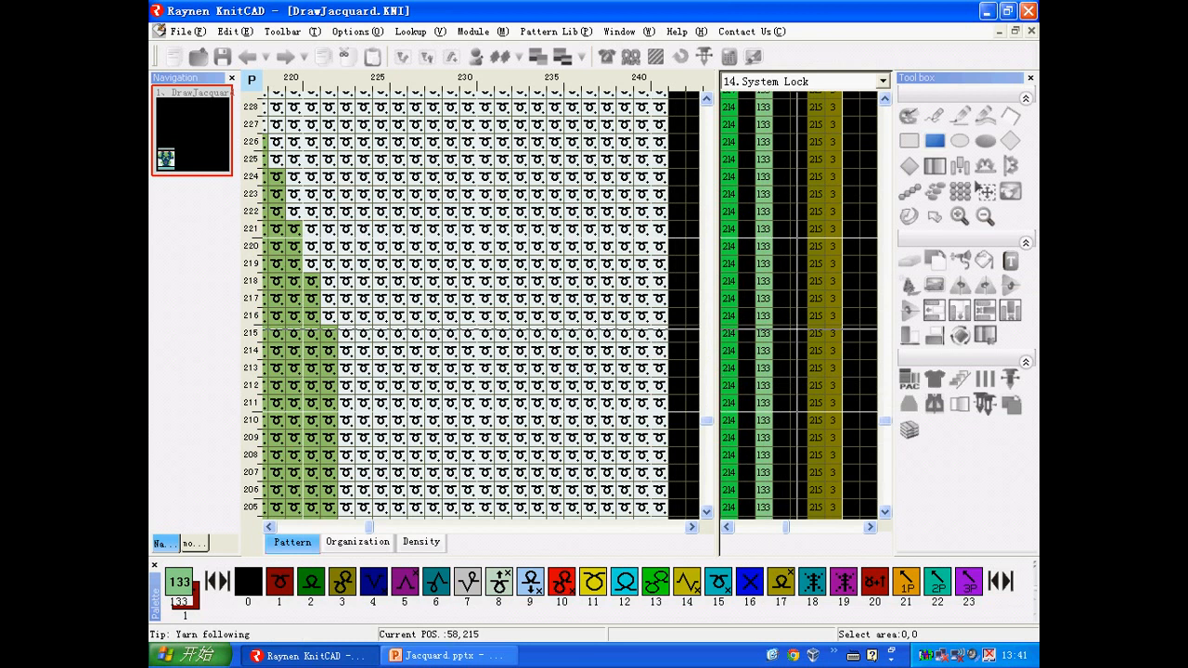
Review the jacquard expand parameters in the compilation options and compile DrawJacquard using the previous yarn setting.
left_click(656, 56)
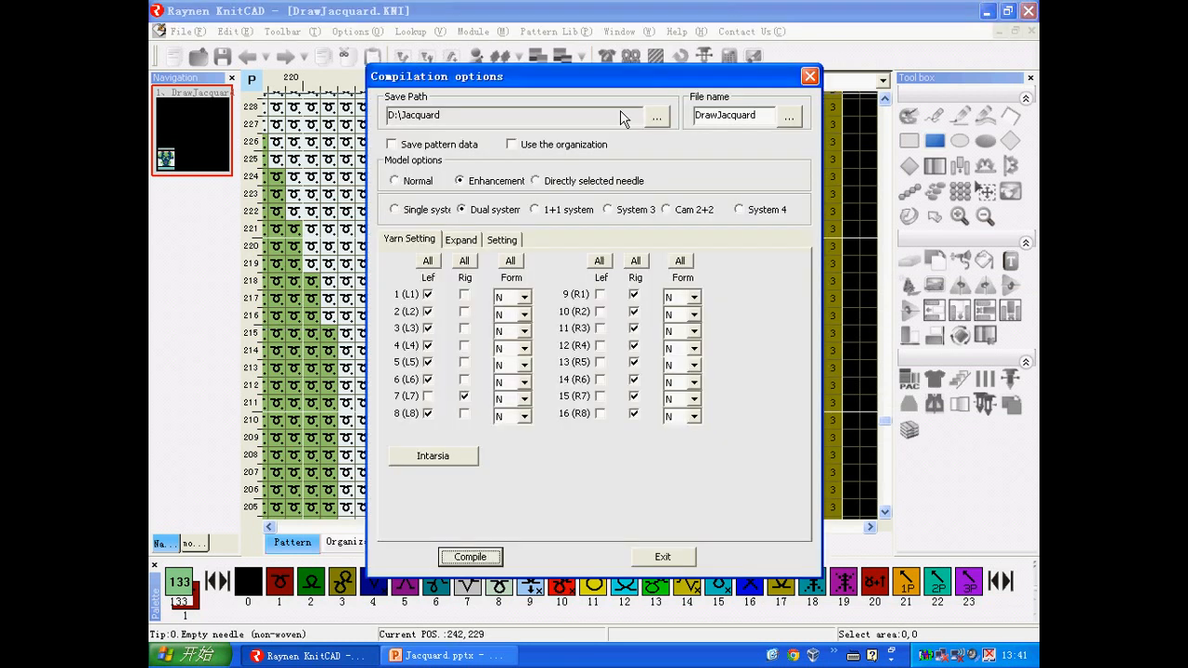
left_click(460, 242)
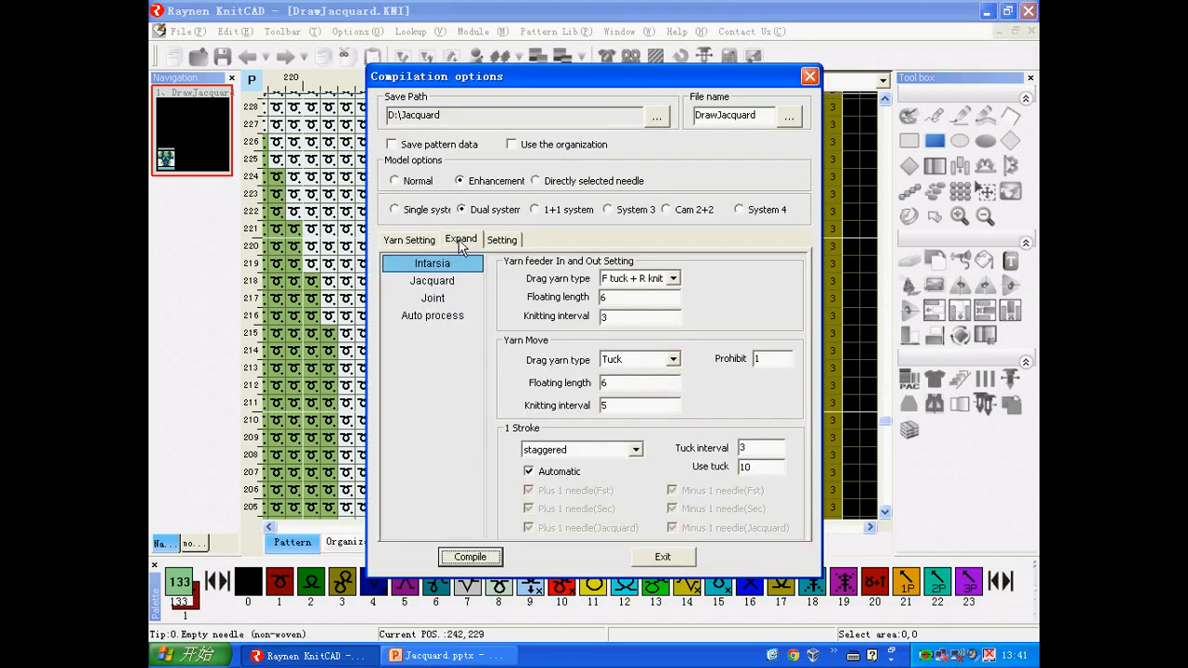
left_click(414, 286)
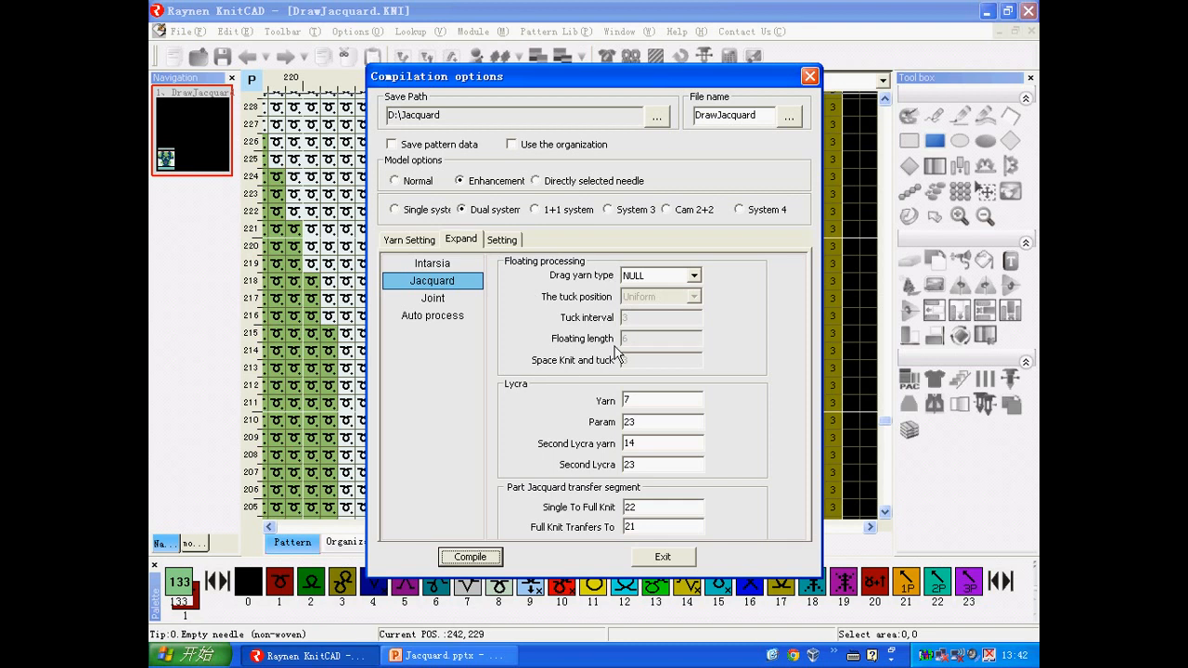
left_click(507, 241)
left_click(460, 238)
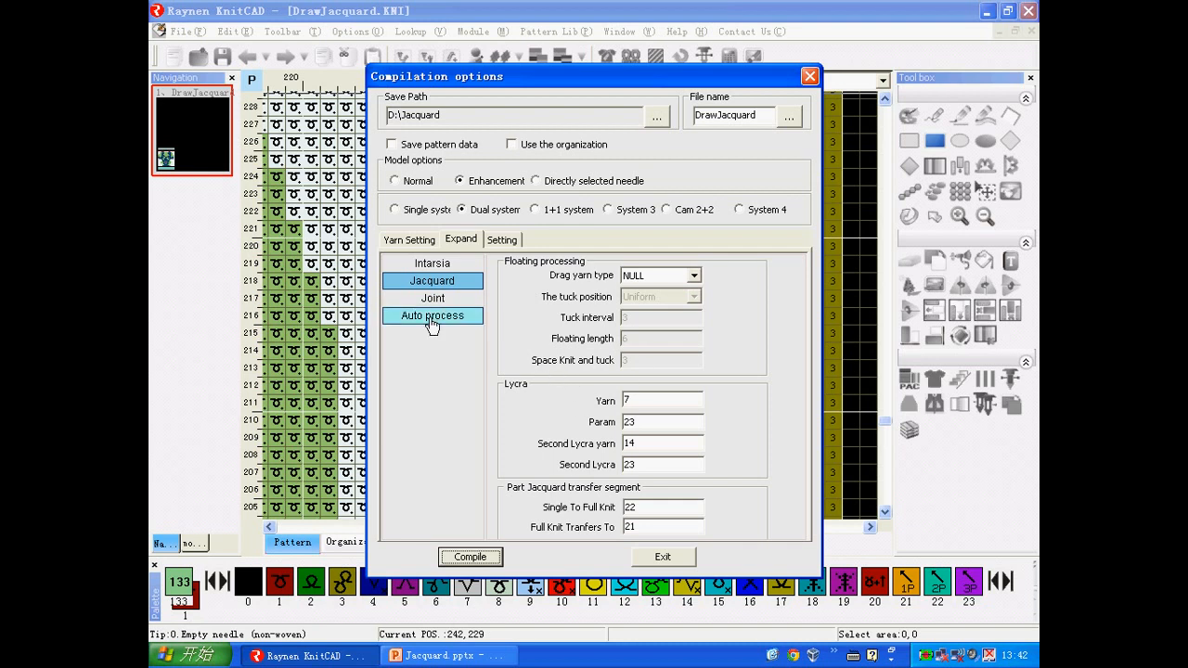
left_click(492, 559)
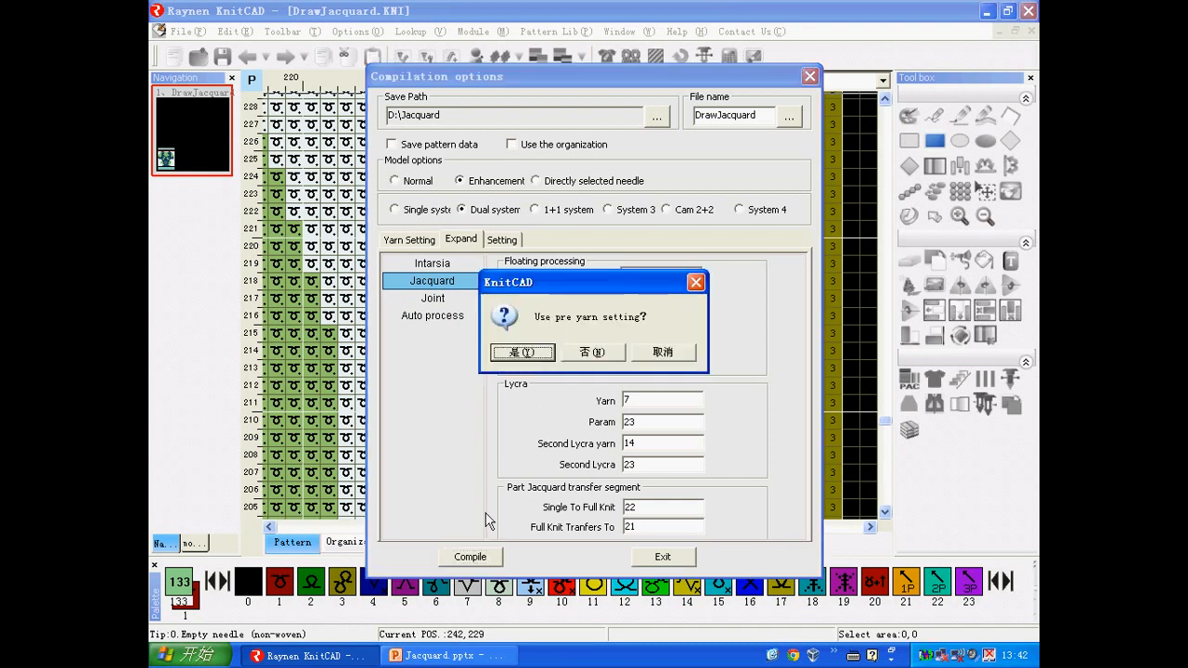
left_click(512, 352)
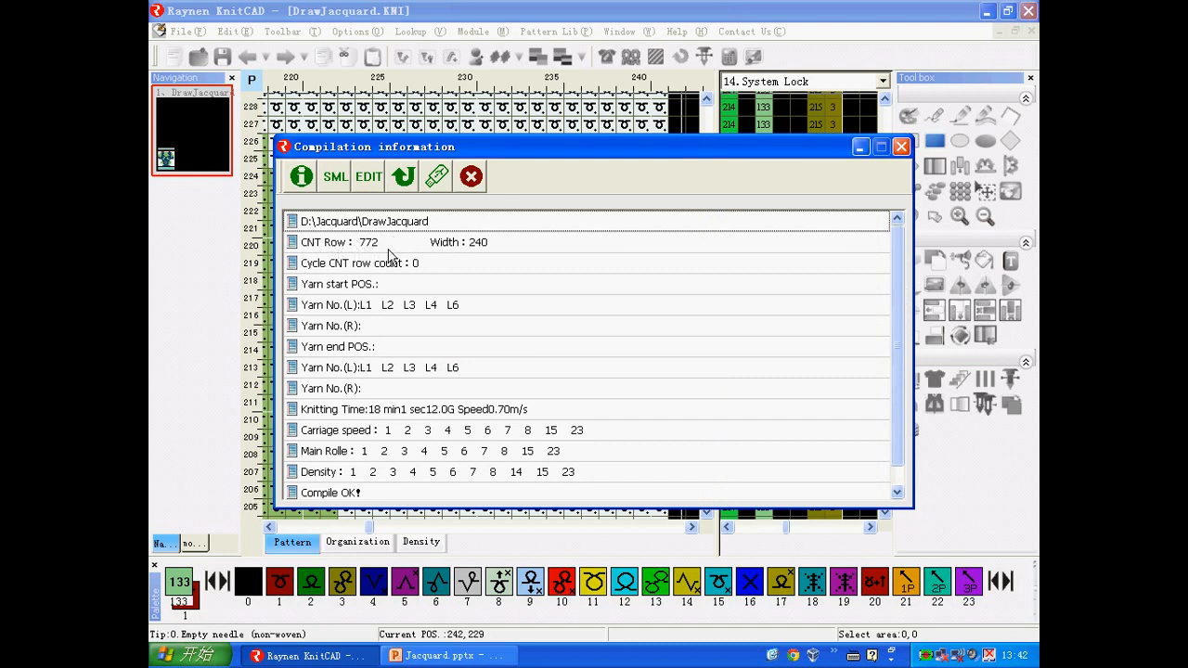
Decompile the compiled DrawJacquard file and examine its knitting rows alongside the Yarn(1st) carrier column.
left_click(404, 178)
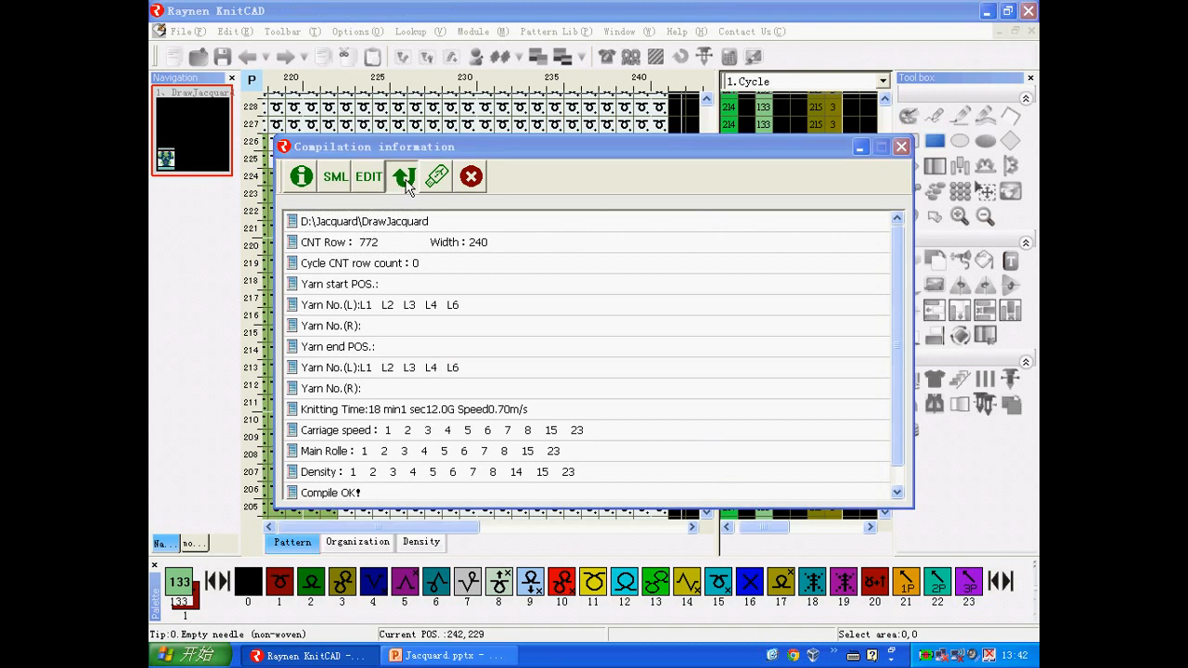
scroll(407, 464, "up", 4)
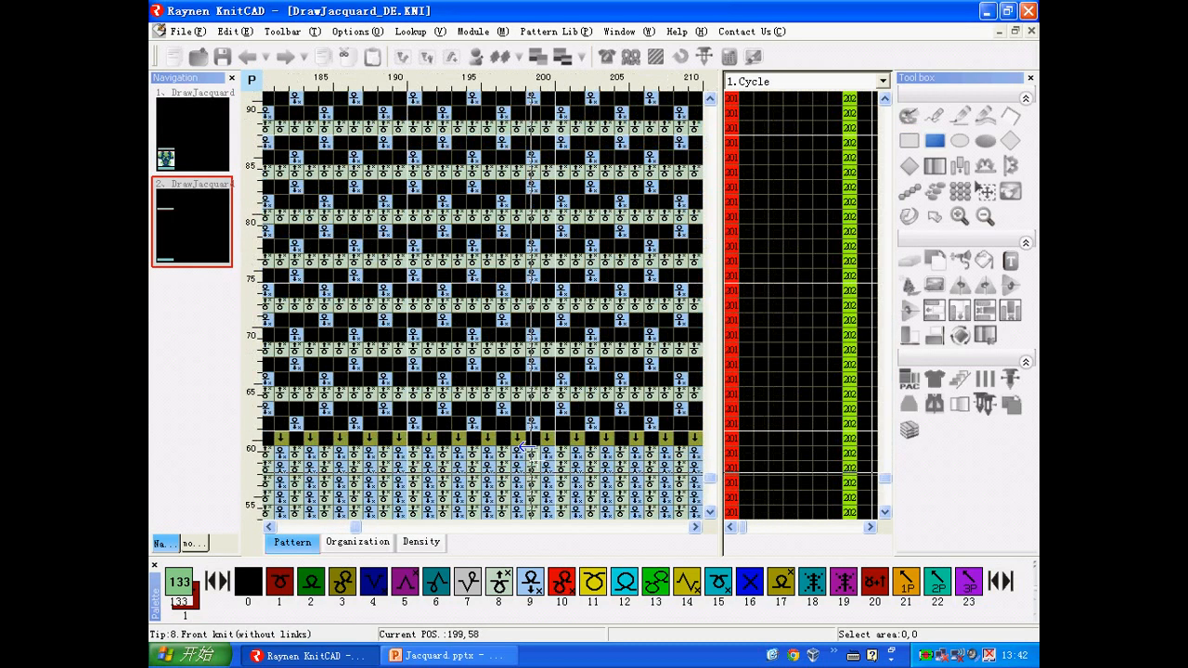
scroll(524, 447, "up", 1)
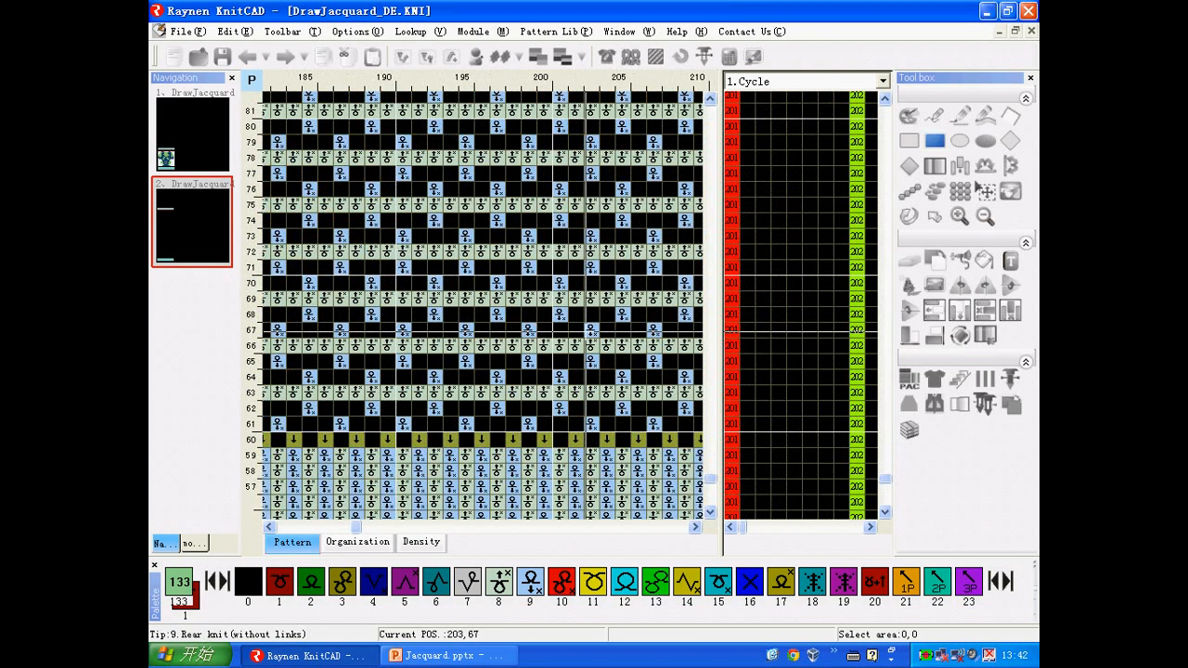
left_click(861, 81)
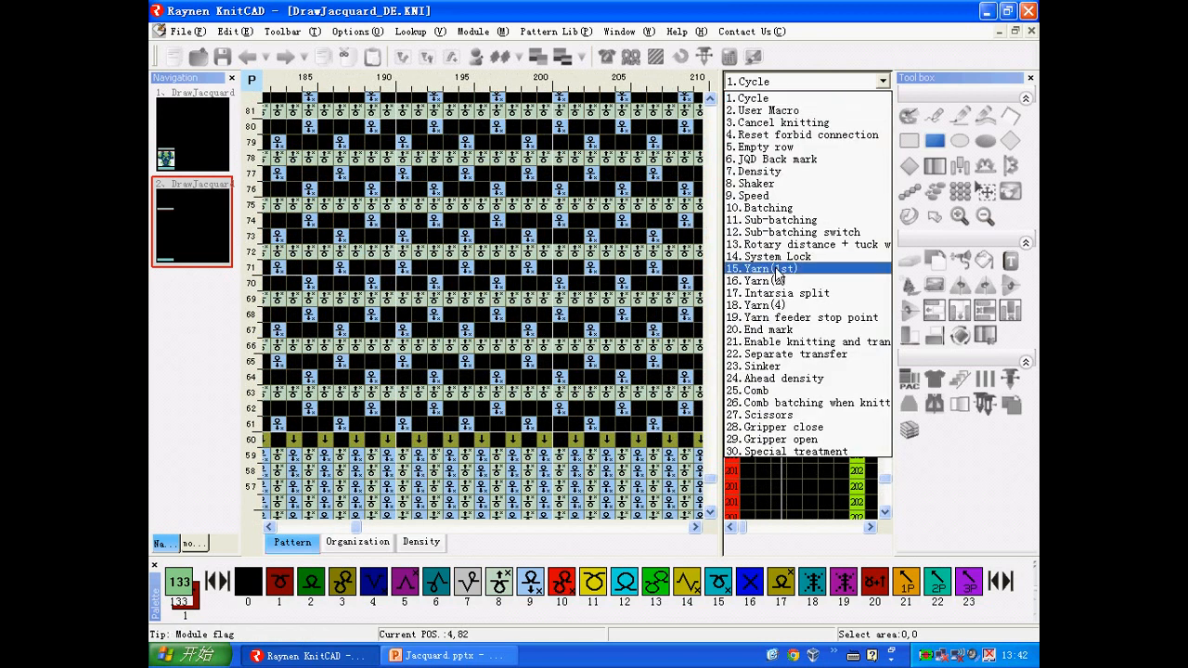
left_click(774, 268)
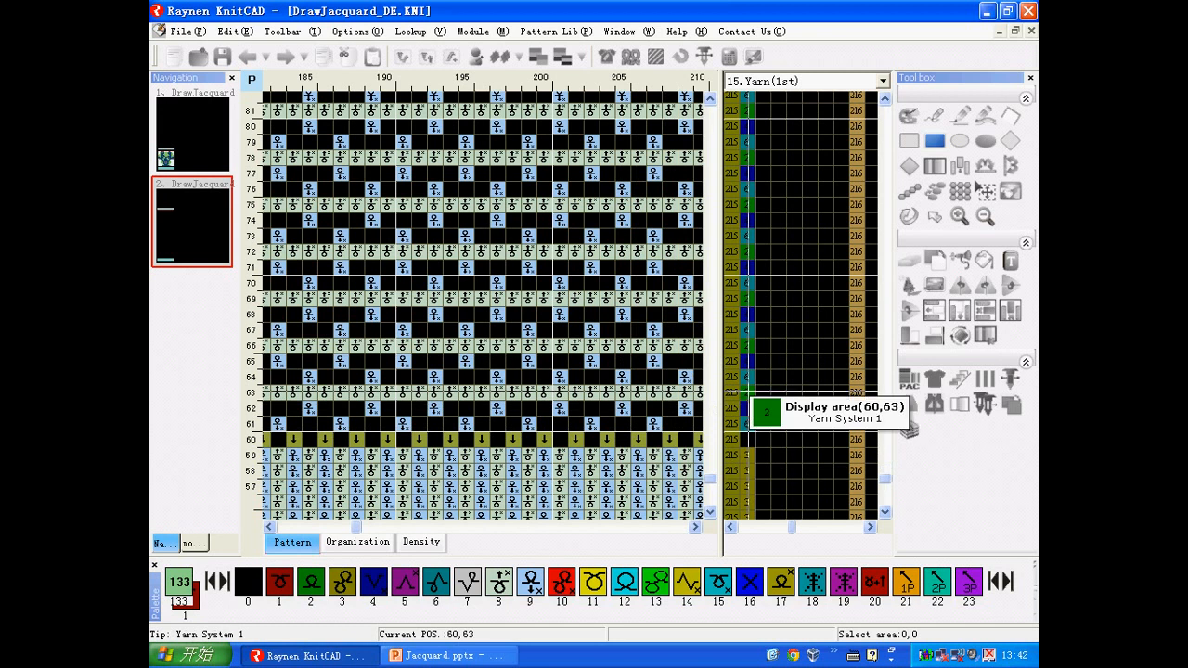
scroll(568, 442, "down", 5)
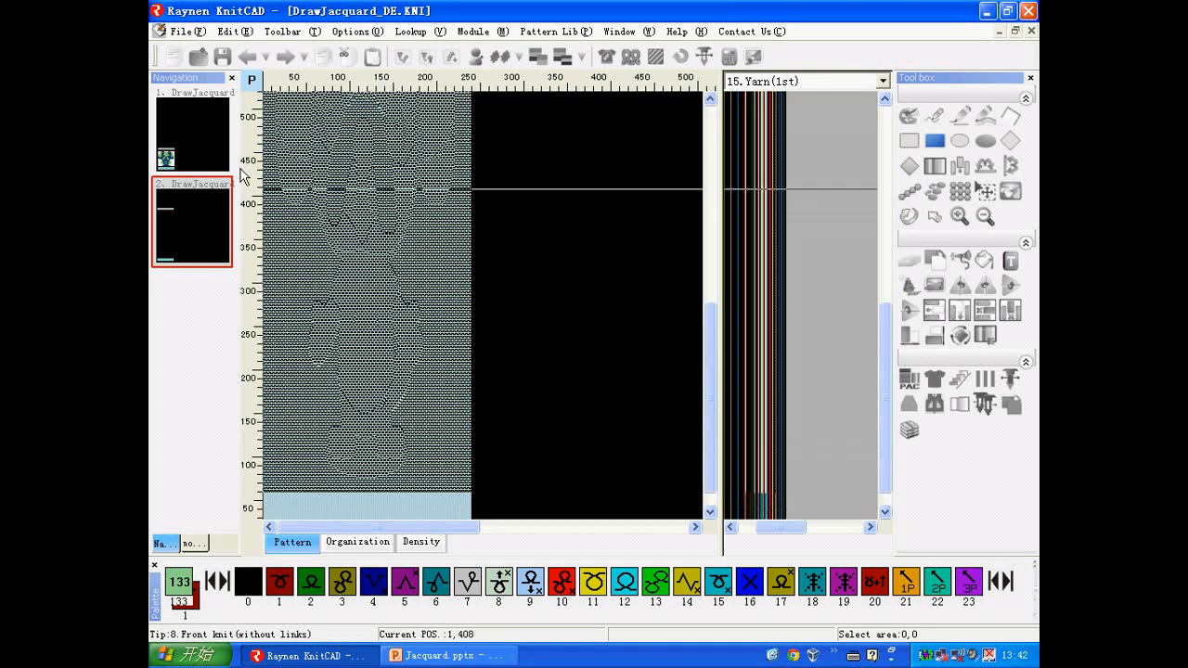
Return to the original DrawJacquard pattern, then switch to the Jacquard.pptx presentation in PowerPoint and show the Jacquard drawing steps slide.
left_click(210, 141)
scroll(438, 391, "down", 4)
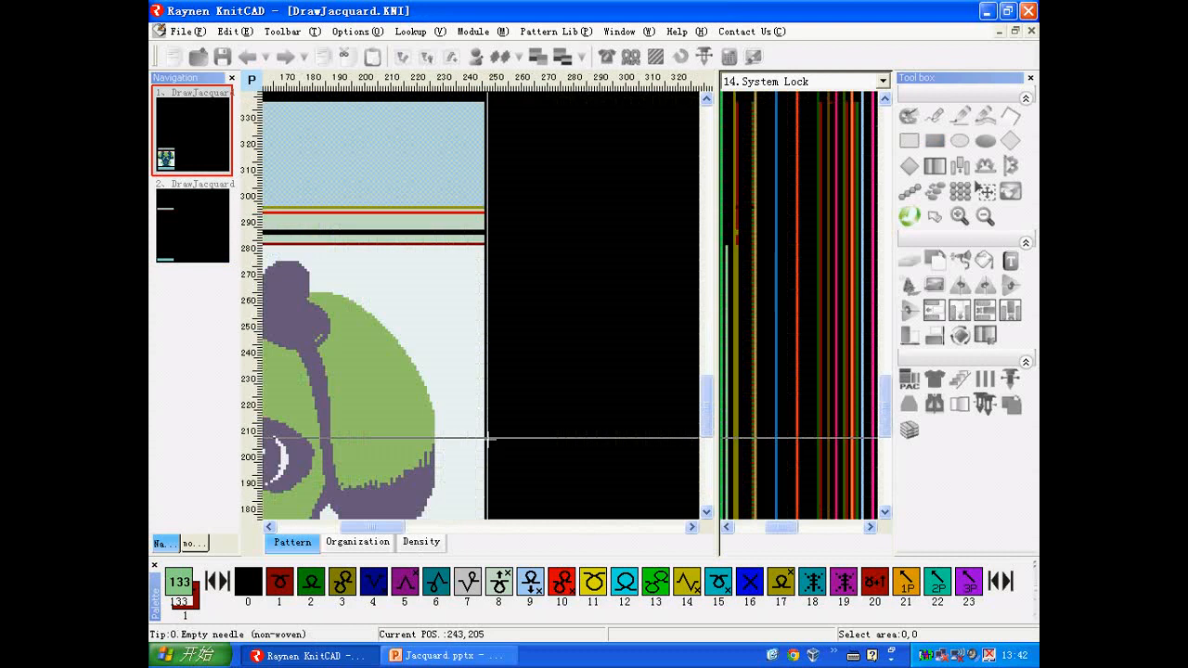
scroll(487, 439, "down", 2)
left_click(469, 655)
left_click(231, 226)
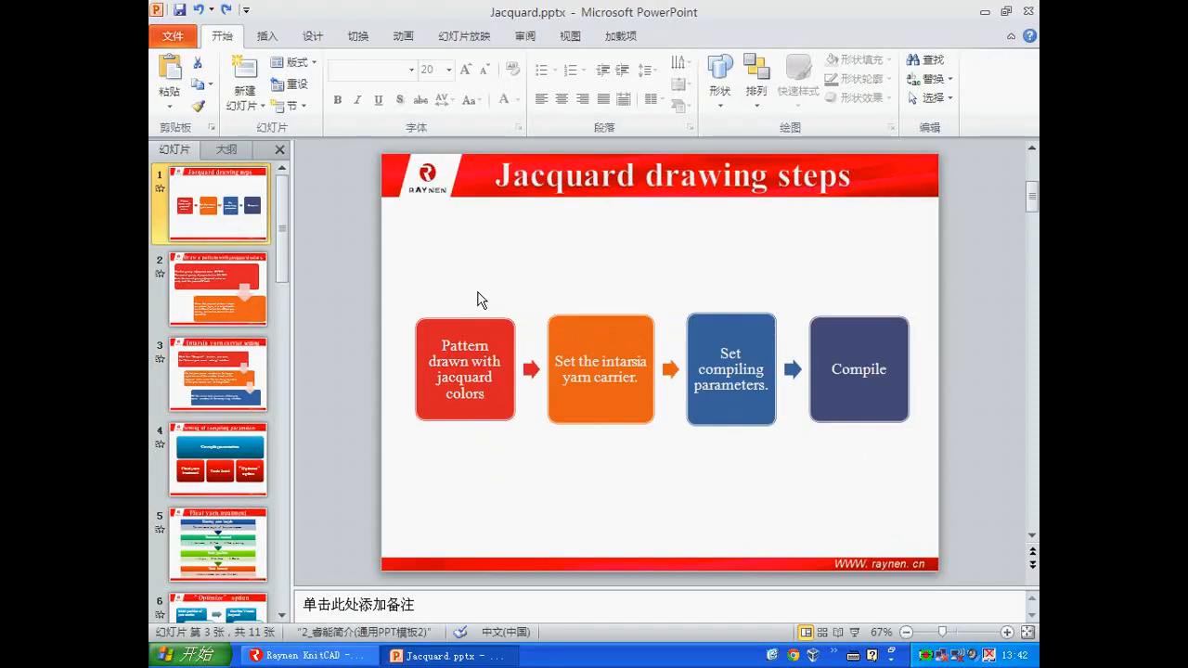